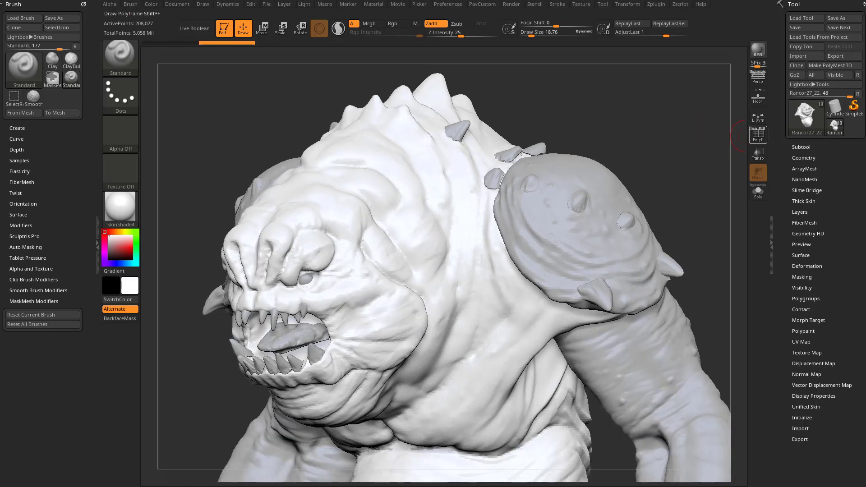
Turn on the polyframe display to show the wireframe of the creature's body mesh.
left_click(757, 135)
left_click_drag(712, 143, 663, 130, "alt")
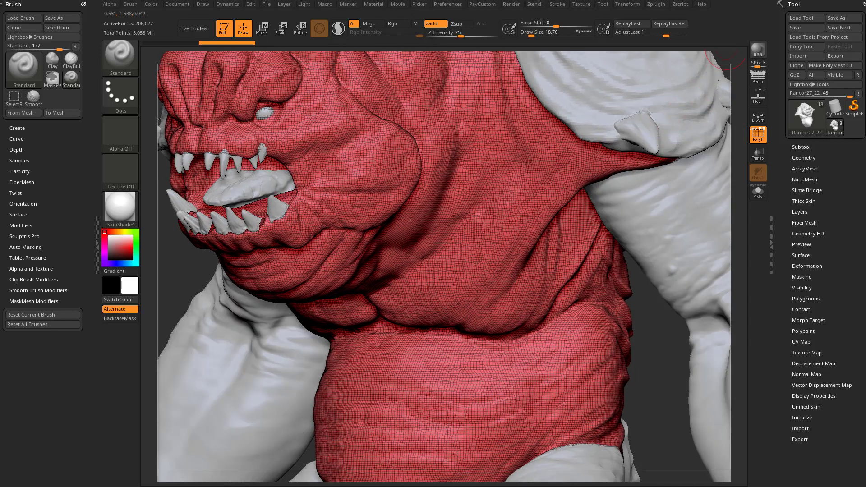
left_click_drag(730, 51, 738, 214, "alt")
Choose the ClayBuildup brush and activate Sculptris Pro mode.
key("b")
key("c")
key("b")
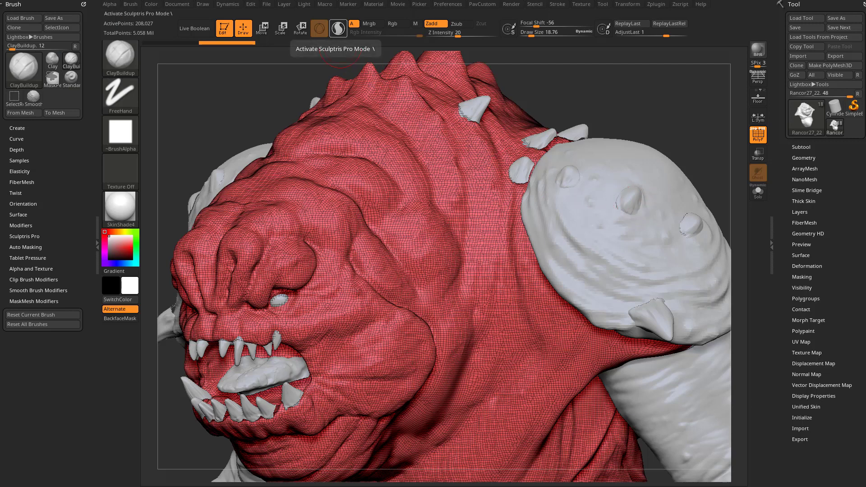
left_click(338, 29)
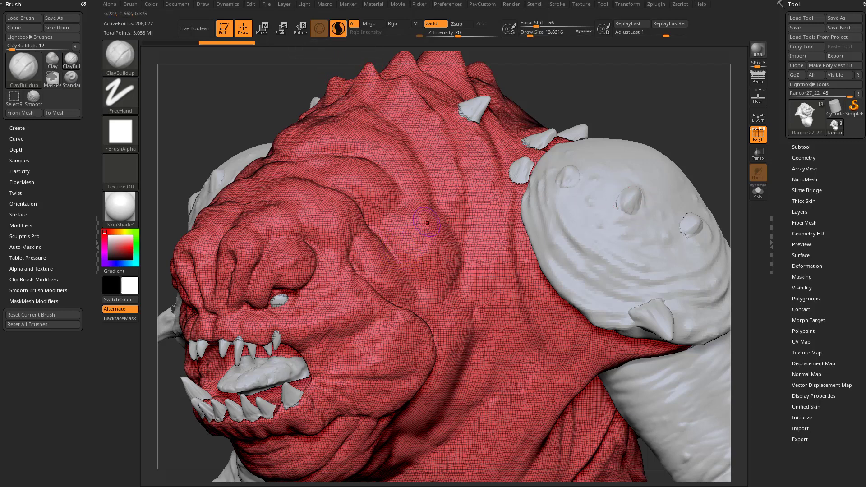
Try ClayBuildup strokes at different draw sizes on the neck fold behind the head, undoing each one.
left_click_drag(427, 223, 414, 287)
key("ctrl+z")
key("s")
left_click_drag(420, 257, 423, 256)
left_click_drag(426, 223, 414, 293)
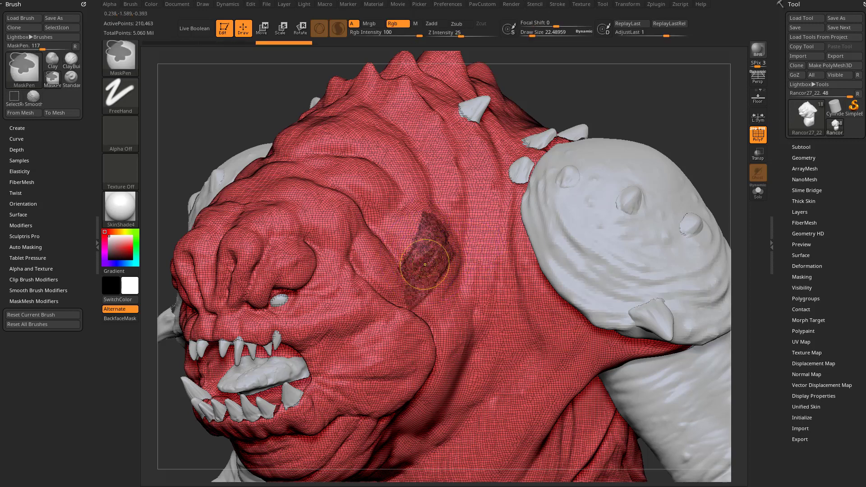
key("ctrl+z")
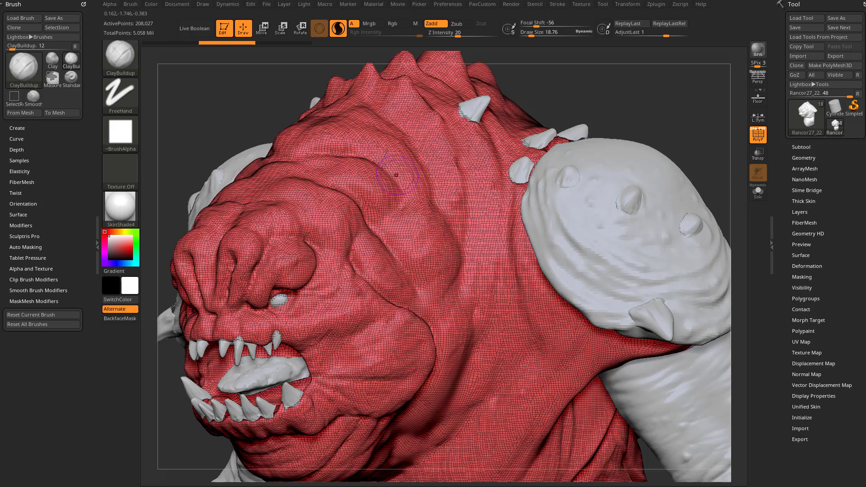
Try pulling a horn out of the top of the head with the SnakeHook brush, and undo it.
key("b")
key("s")
key("h")
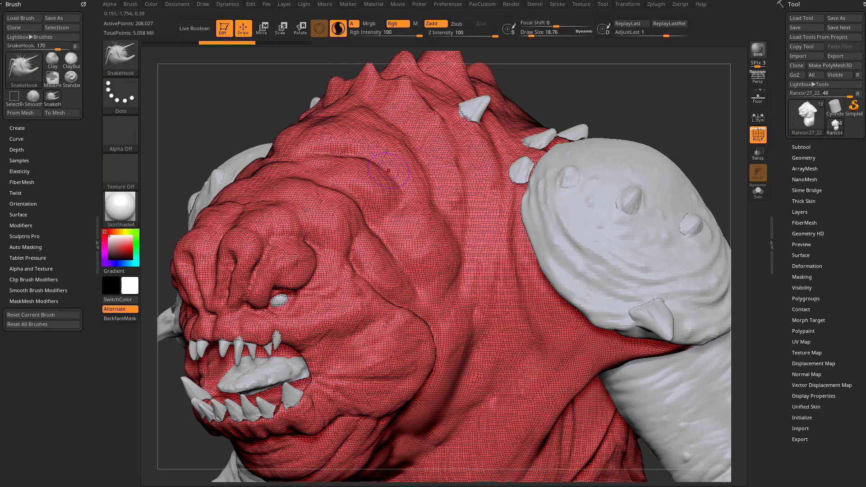
left_click_drag(316, 163, 212, 88)
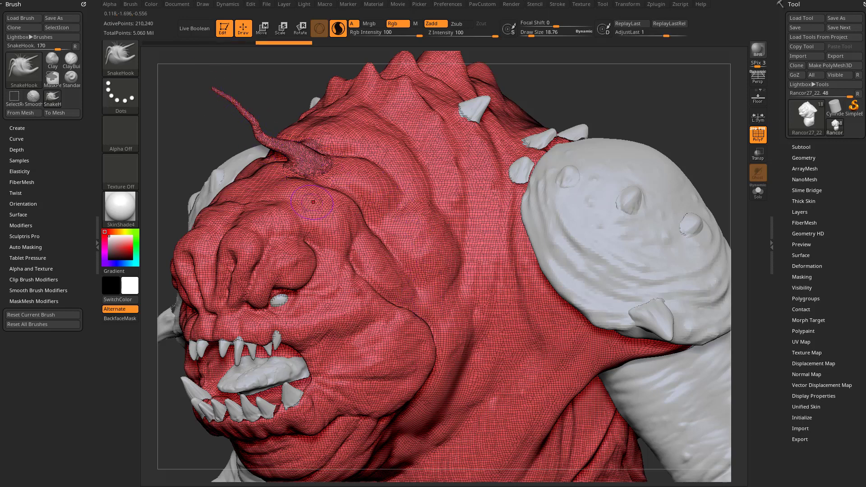
key("ctrl+z")
Try a SnakeHook horn with Sculptris Pro turned off, remesh it with DynaMesh, and undo both.
mouse_move(303, 192)
left_mouse_down()
mouse_move(261, 165)
mouse_move(231, 126)
left_mouse_up()
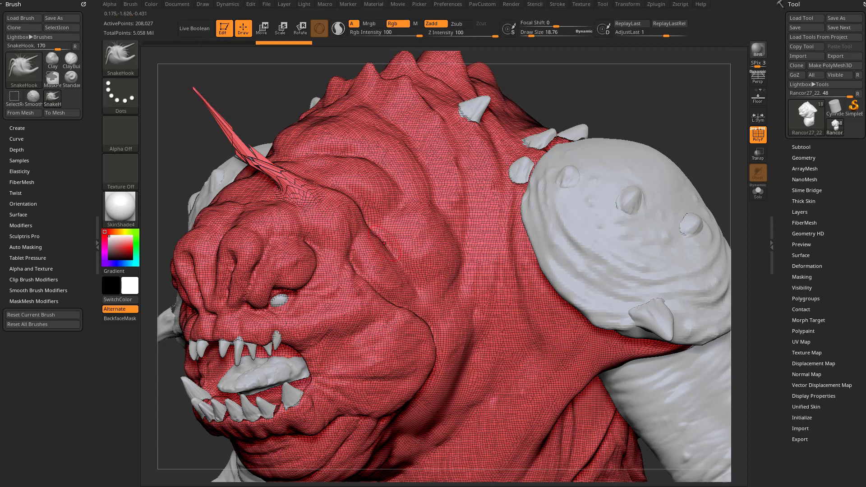
left_click_drag(609, 103, 646, 141, "ctrl")
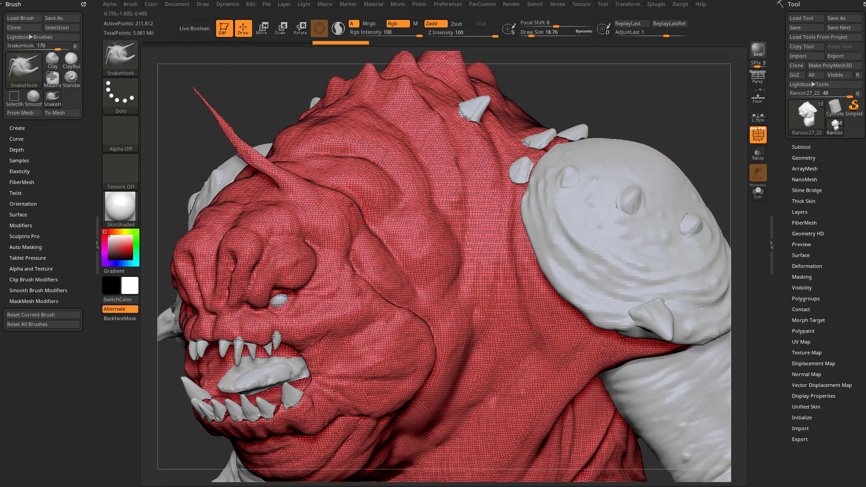
key("ctrl+z")
key("ctrl+z")
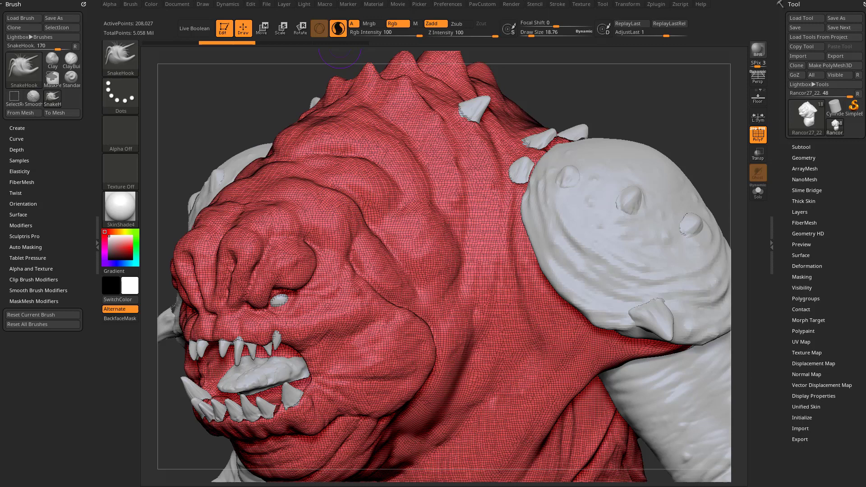
Try pulling a curved SnakeHook horn from the brow in Sculptris Pro mode, and undo it.
mouse_move(294, 190)
left_mouse_down()
mouse_move(264, 162)
mouse_move(240, 111)
left_mouse_up()
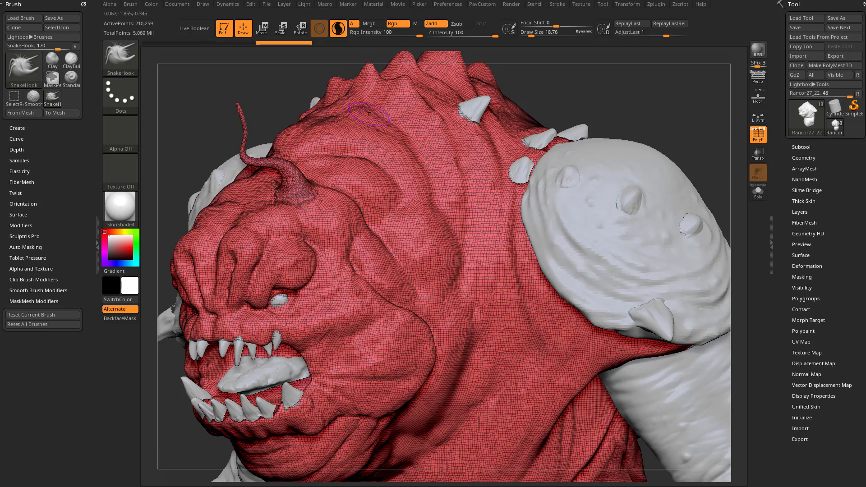
key("ctrl+z")
key("ctrl+z")
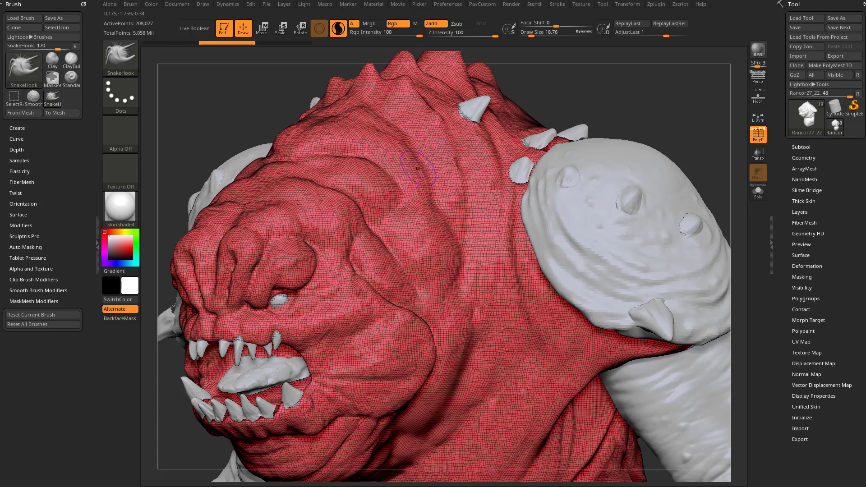
Sculpt ClayBuildup strokes down the temple and side of the head in Sculptris Pro mode, after undoing a first test stroke.
key("b")
key("c")
key("b")
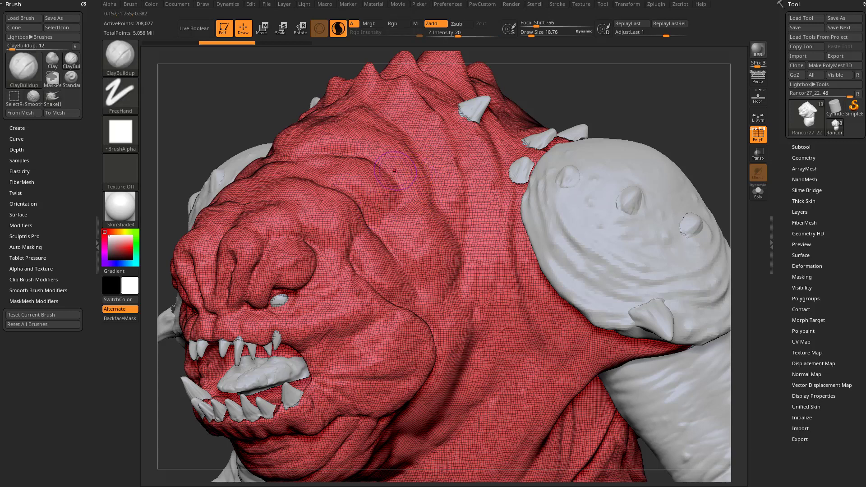
left_click_drag(394, 170, 367, 300, "ctrl")
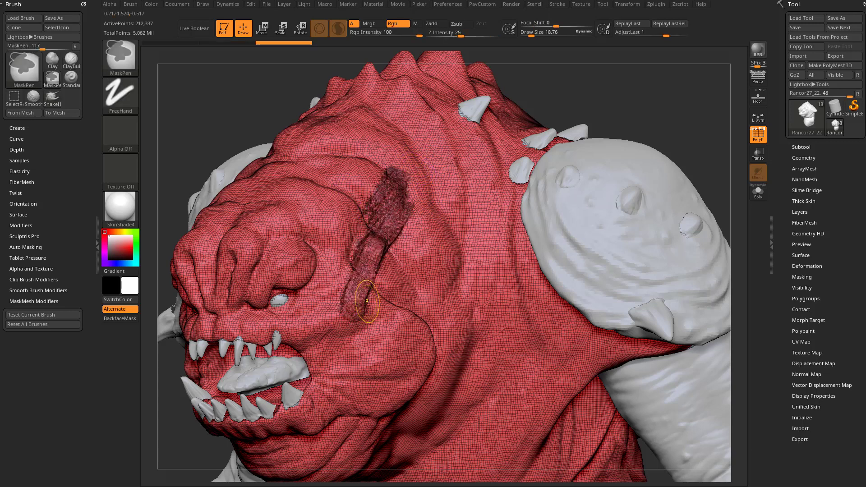
key("ctrl+z")
mouse_move(404, 226)
left_mouse_down()
mouse_move(421, 246)
mouse_move(407, 270)
left_mouse_up()
left_click_drag(439, 203, 401, 257, "shift")
mouse_move(351, 209)
left_mouse_down()
mouse_move(334, 250)
mouse_move(346, 247)
mouse_move(347, 343)
left_mouse_up()
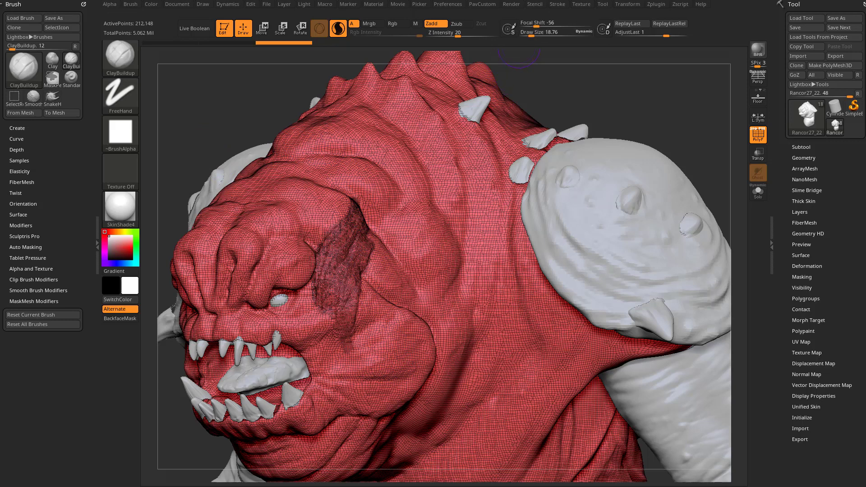
Dock the Stroke palette beside the canvas and expand its Sculptris Pro settings.
mouse_move(556, 4)
left_click_drag(553, 11, 47, 101)
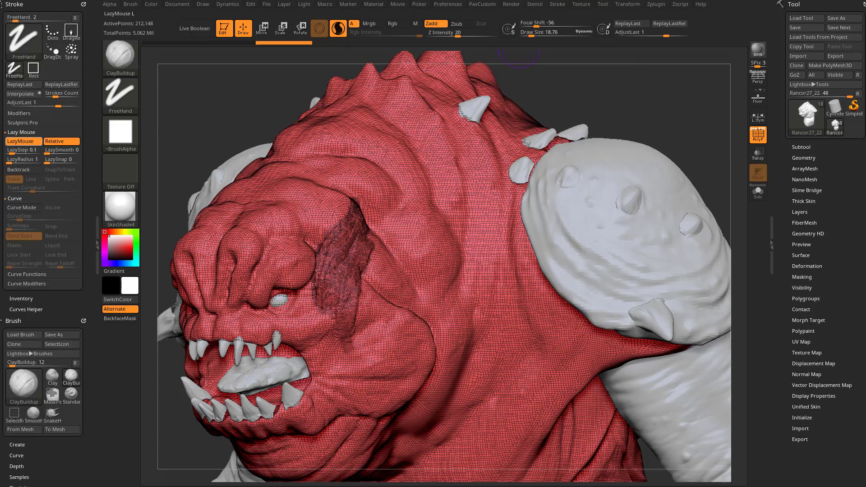
left_click(21, 132)
left_click(22, 122)
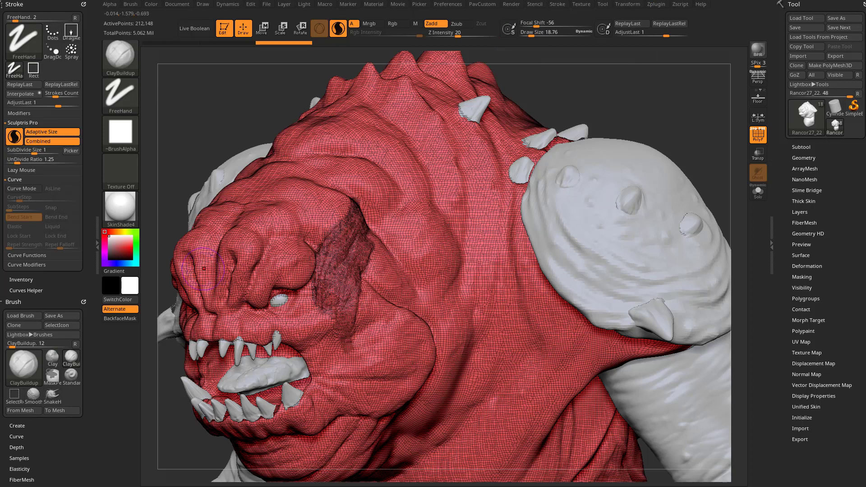
Add ClayBuildup strokes behind the temple, one at draw size 18.76 and another at about 8.5.
mouse_move(376, 239)
left_mouse_down()
mouse_move(376, 297)
mouse_move(397, 284)
left_mouse_up()
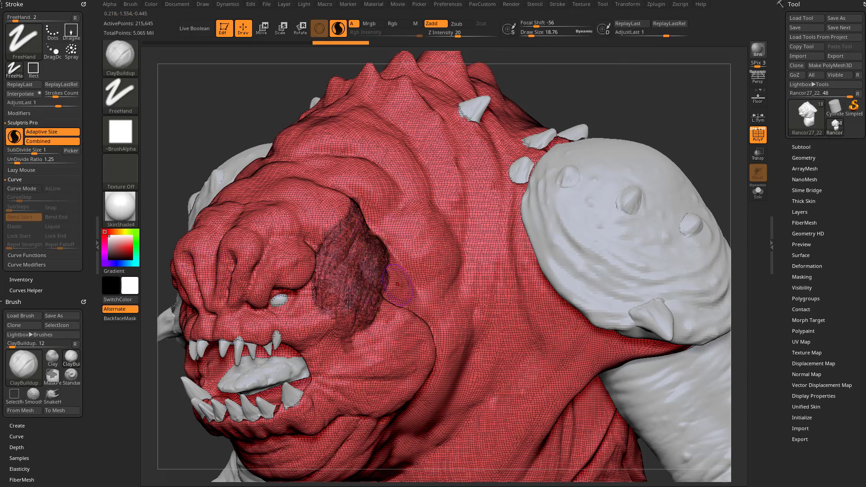
key("s")
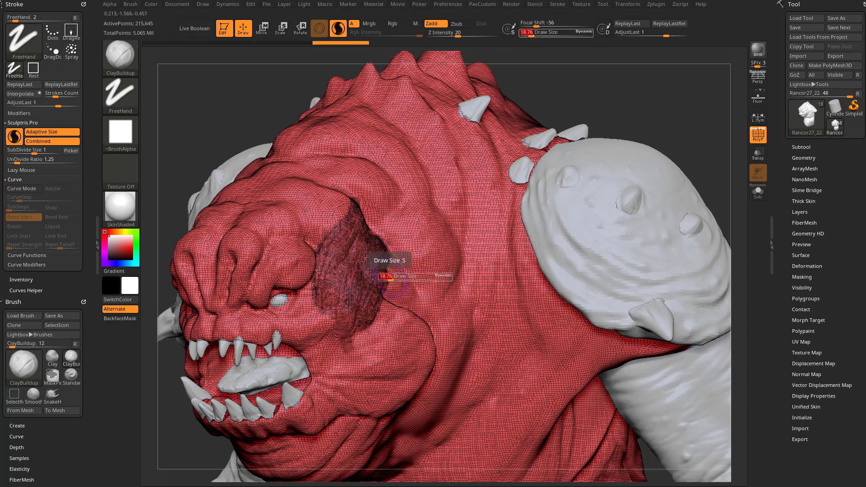
mouse_move(391, 279)
left_mouse_down()
mouse_move(390, 267)
mouse_move(403, 287)
left_mouse_up()
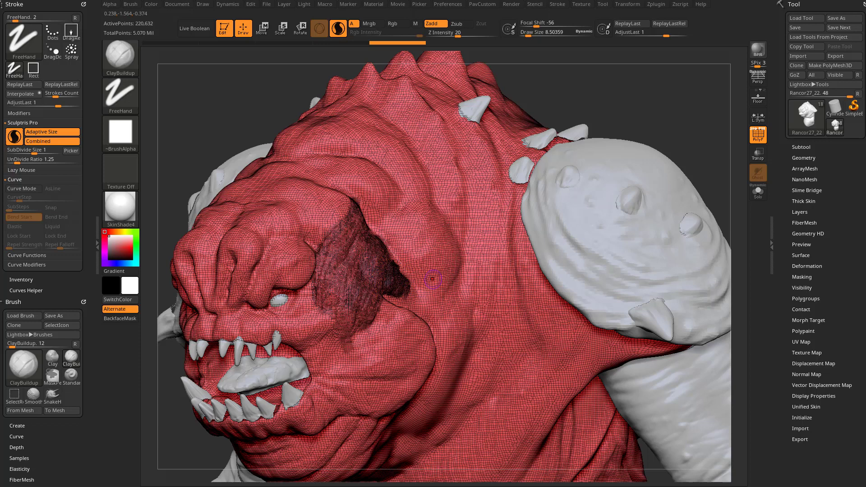
Raise the draw size to about 52.3 and brush over the upper part of the sculpted area behind the temple.
key("s")
left_click_drag(400, 253, 413, 232)
left_click_drag(544, 33, 537, 34)
mouse_move(375, 215)
left_mouse_down()
mouse_move(376, 246)
mouse_move(399, 251)
mouse_move(369, 224)
mouse_move(388, 213)
mouse_move(405, 246)
left_mouse_up()
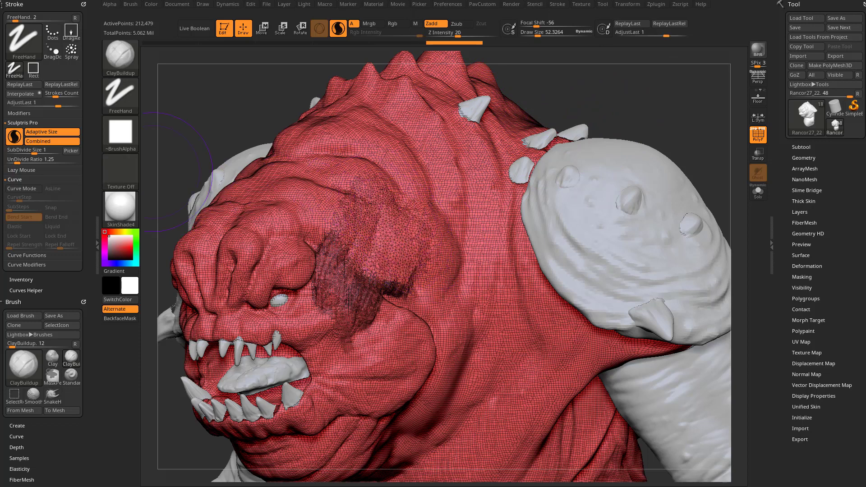
Turn off Adaptive Size and test a ClayBuildup stroke at draw size 20.58, undoing the stroke.
left_click(52, 132)
key("s")
mouse_move(379, 230)
left_mouse_down()
mouse_move(345, 234)
mouse_move(361, 229)
left_mouse_up()
key("ctrl+z")
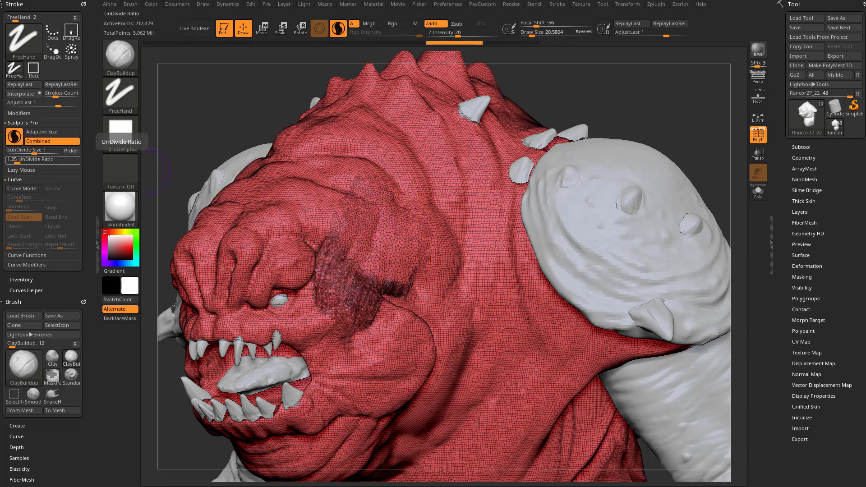
Add ClayBuildup strokes behind the temple at Subdivide Size 0.11284, and more at a lower Subdivide Size.
left_click_drag(34, 152, 26, 152)
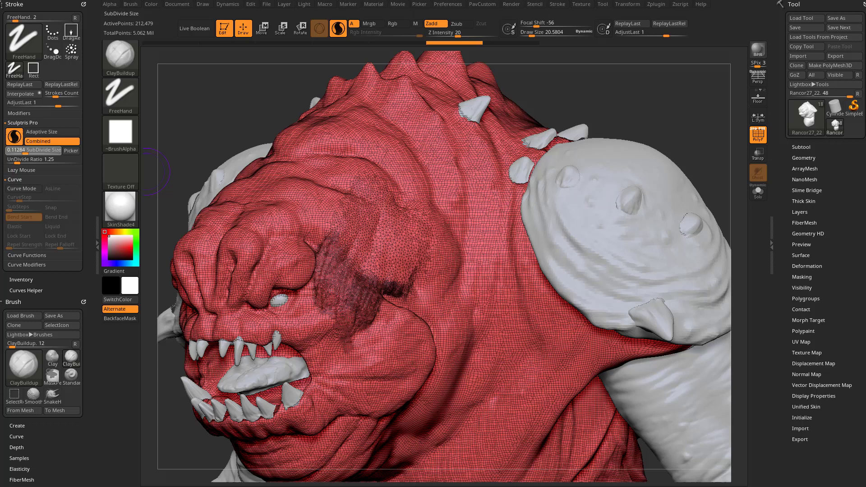
mouse_move(359, 210)
left_mouse_down()
mouse_move(340, 244)
mouse_move(369, 250)
left_mouse_up()
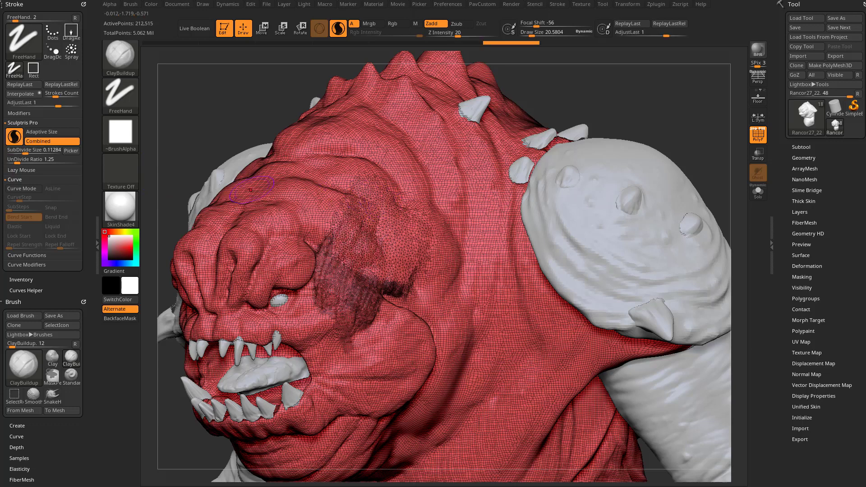
left_click_drag(25, 152, 22, 152)
mouse_move(355, 213)
left_mouse_down()
mouse_move(377, 255)
mouse_move(395, 264)
left_mouse_up()
Lower the Subdivide Size to 0.01 and add a small ClayBuildup dab above the dense patch at draw size 8.5.
left_click_drag(20, 153, 17, 153)
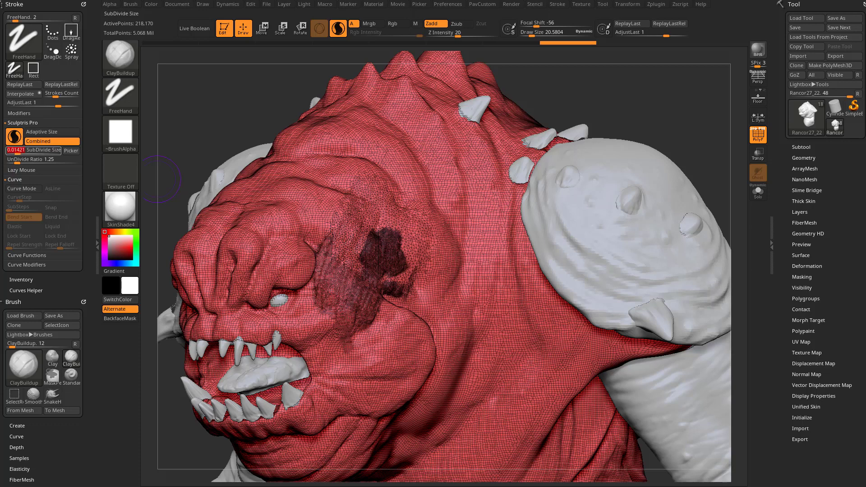
mouse_move(397, 278)
left_mouse_down()
mouse_move(433, 273)
mouse_move(414, 263)
mouse_move(432, 262)
left_mouse_up()
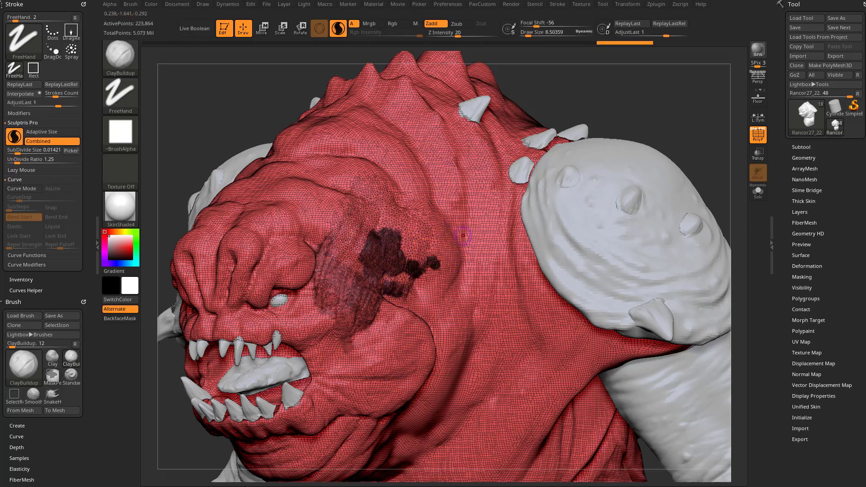
key("ctrl+z")
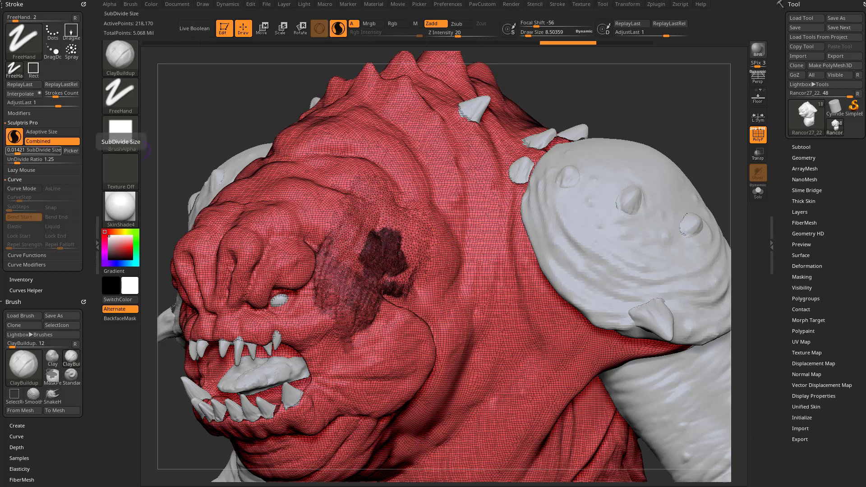
left_click_drag(18, 153, 12, 153)
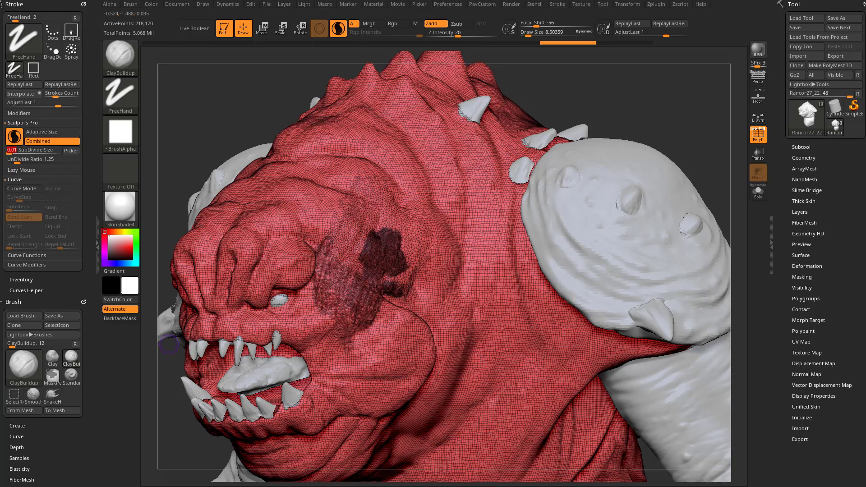
left_click_drag(373, 220, 366, 223)
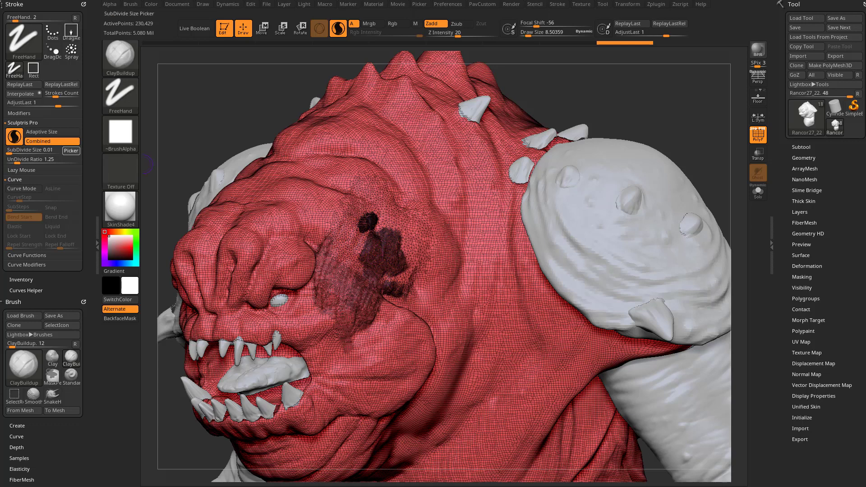
Sample the Subdivide Size from the mesh with the Picker and rework the dense temple patch with ClayBuildup at 0.15651 and 0.05518.
left_click_drag(71, 150, 280, 180)
left_click_drag(383, 262, 433, 252)
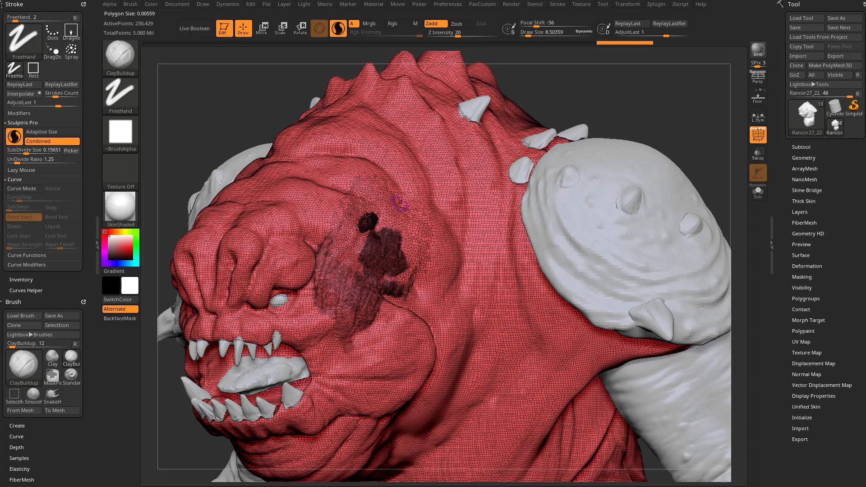
mouse_move(356, 216)
left_mouse_down()
mouse_move(369, 223)
mouse_move(364, 248)
mouse_move(377, 245)
mouse_move(400, 266)
left_mouse_up()
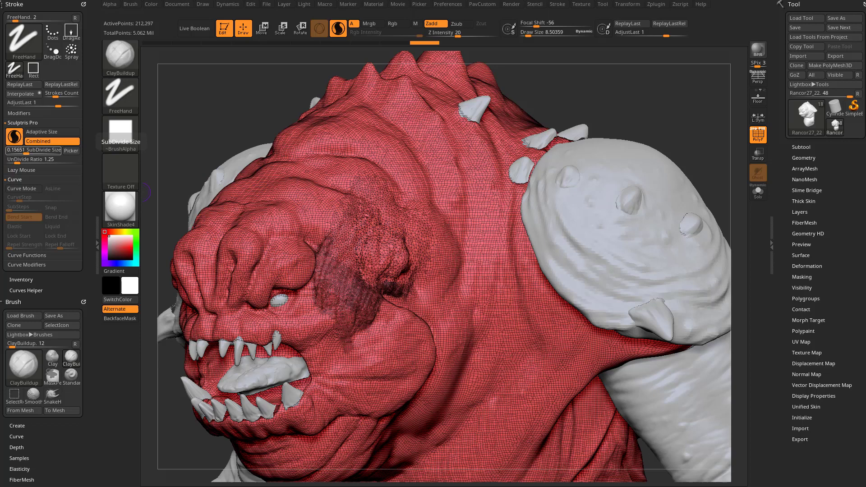
left_click_drag(26, 152, 21, 150)
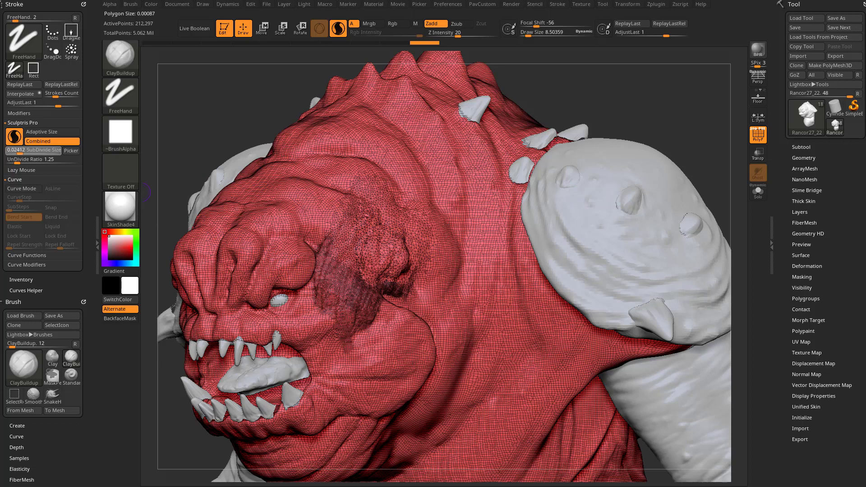
mouse_move(366, 250)
left_mouse_down()
mouse_move(352, 266)
mouse_move(343, 257)
mouse_move(356, 211)
mouse_move(386, 291)
left_mouse_up()
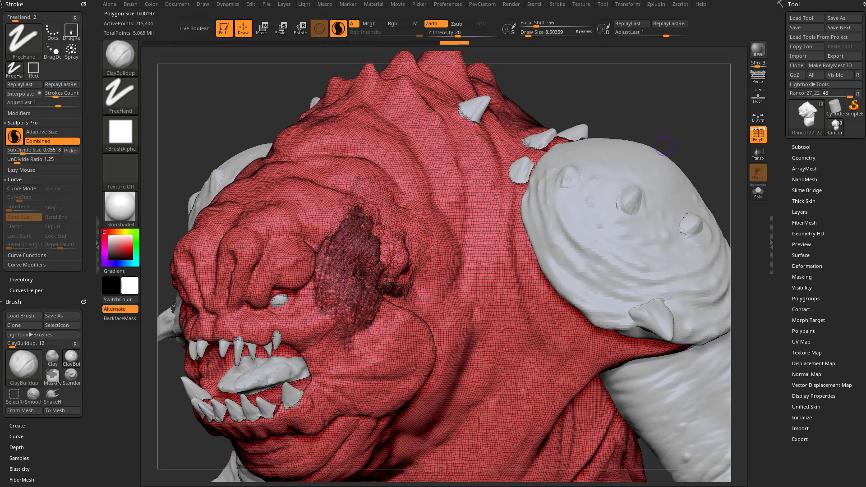
Try remeshing the Rancor body with DynaMesh, and undo the remesh.
left_click_drag(650, 87, 684, 119, "ctrl")
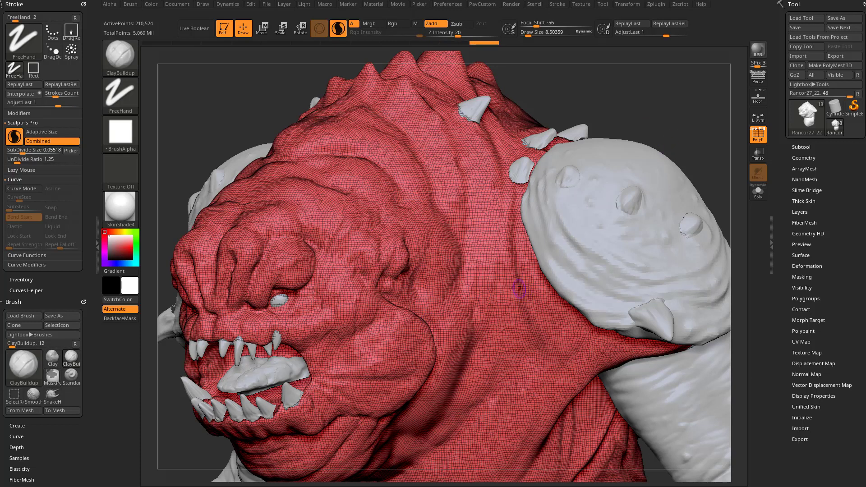
key("ctrl+shift+z")
Sample a DynaMesh resolution from the body's mesh with the Picker, remesh the body at 352, and undo the remesh.
left_click(804, 158)
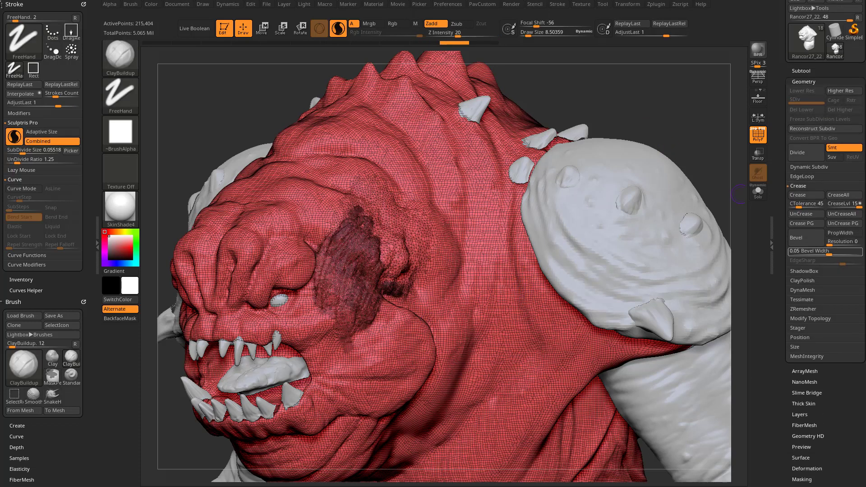
left_click(802, 290)
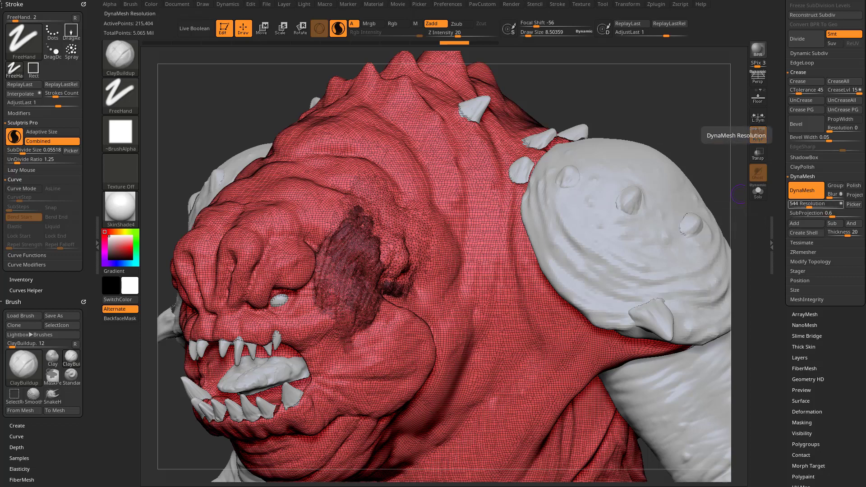
left_click(853, 204)
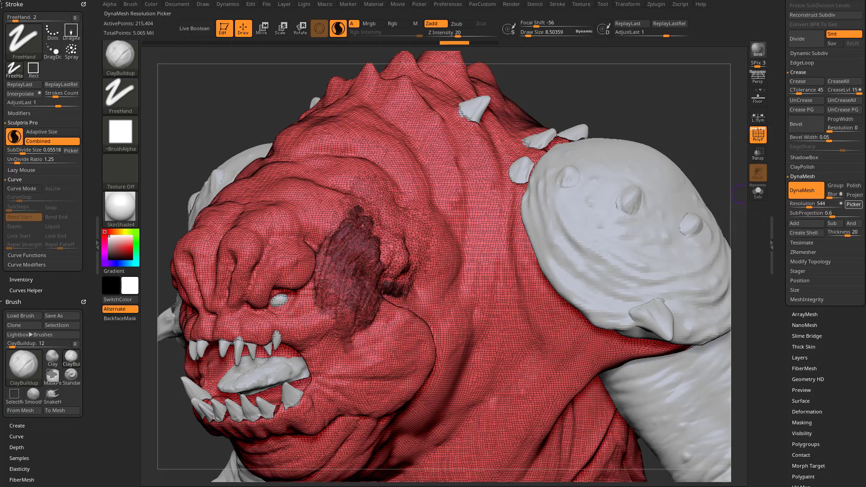
left_click_drag(491, 203, 478, 221)
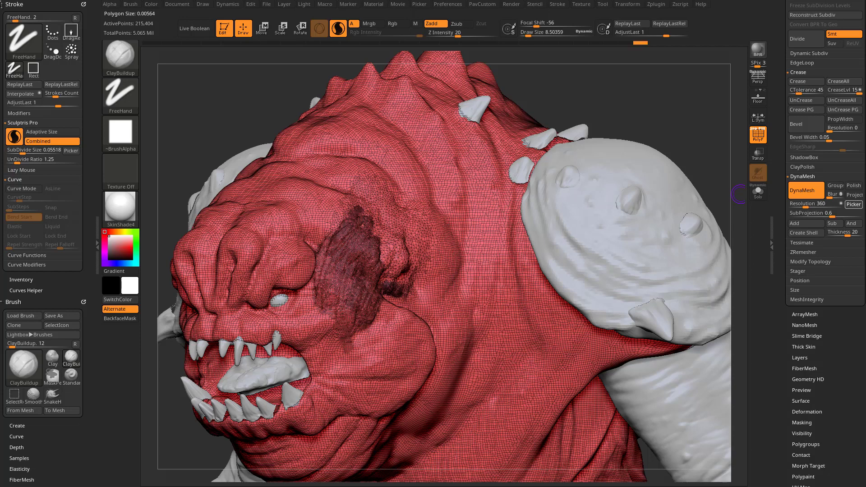
left_click_drag(638, 110, 649, 119, "ctrl")
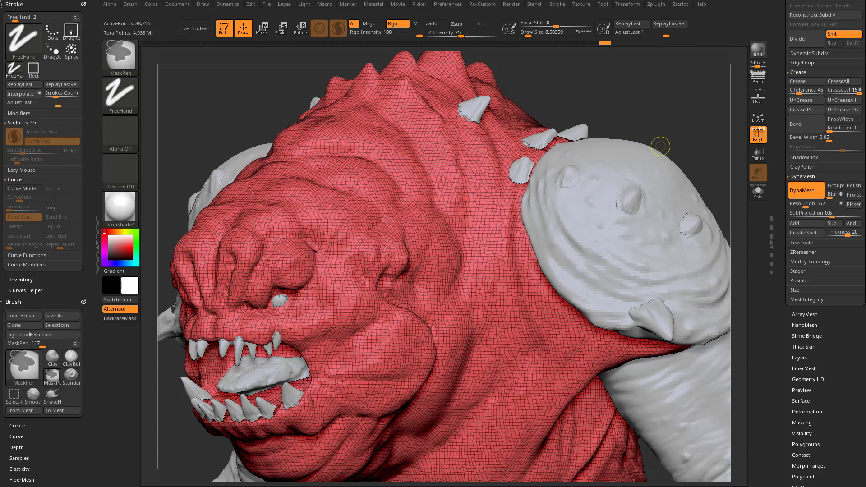
key("ctrl+z")
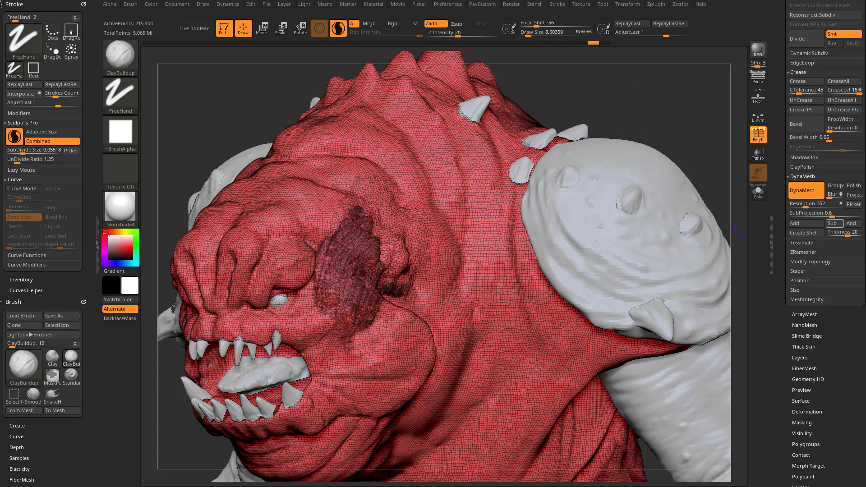
Set the DynaMesh Resolution to 968, remesh the Rancor body, and undo the remesh.
left_click_drag(805, 205, 814, 205)
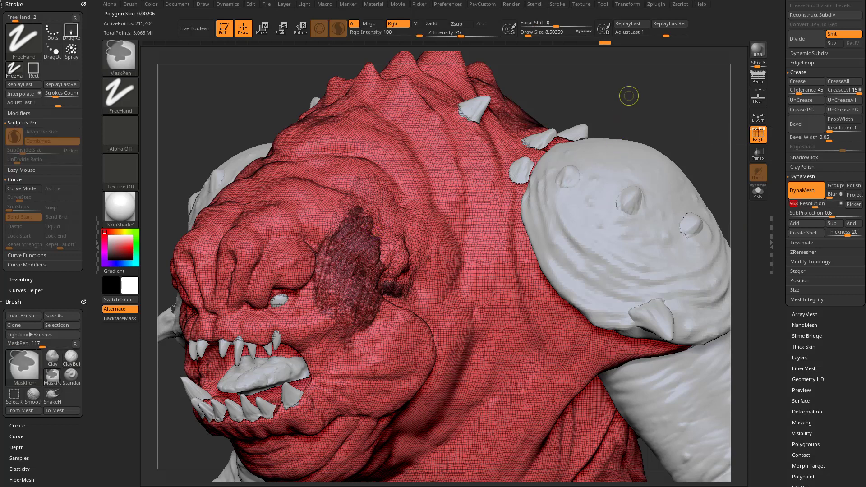
left_click_drag(634, 88, 669, 124, "ctrl")
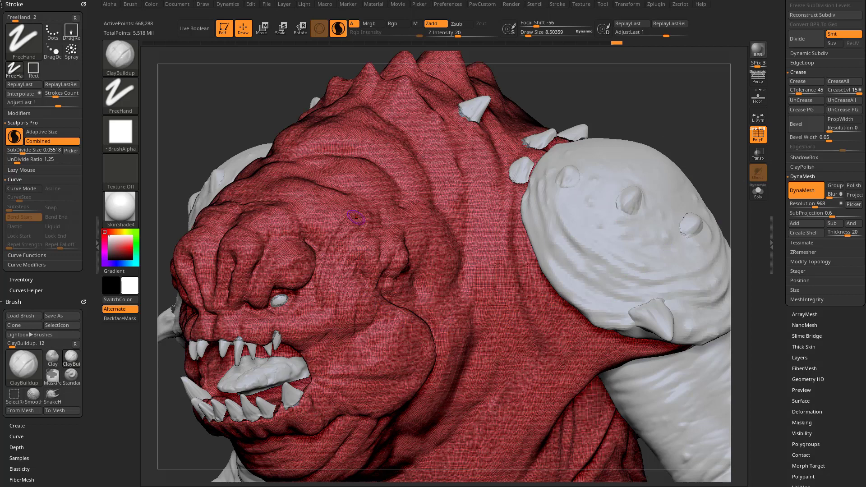
key("ctrl+z")
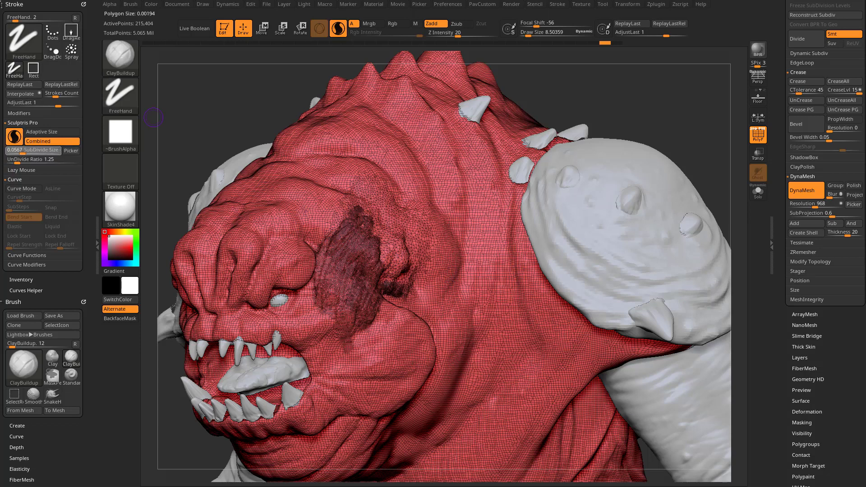
Add ClayBuildup strokes over the ear area at Subdivide Size 0.05586 and hide the polyframe.
mouse_move(391, 261)
left_mouse_down()
mouse_move(383, 231)
mouse_move(391, 280)
mouse_move(396, 255)
mouse_move(382, 215)
left_mouse_up()
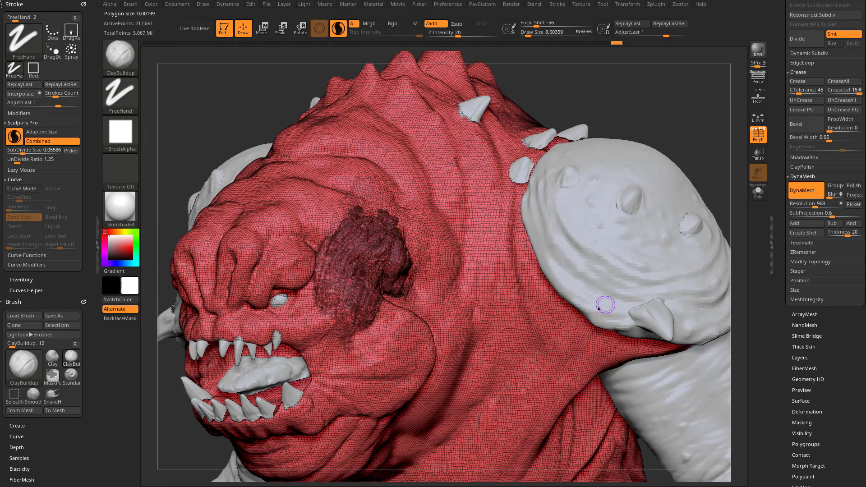
left_click(758, 134)
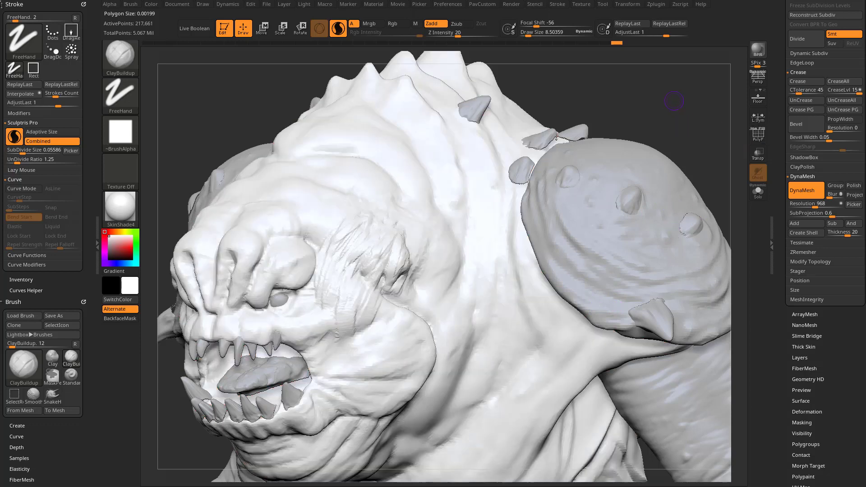
mouse_move(673, 101)
left_mouse_down()
mouse_move(703, 119)
mouse_move(663, 140)
left_mouse_up()
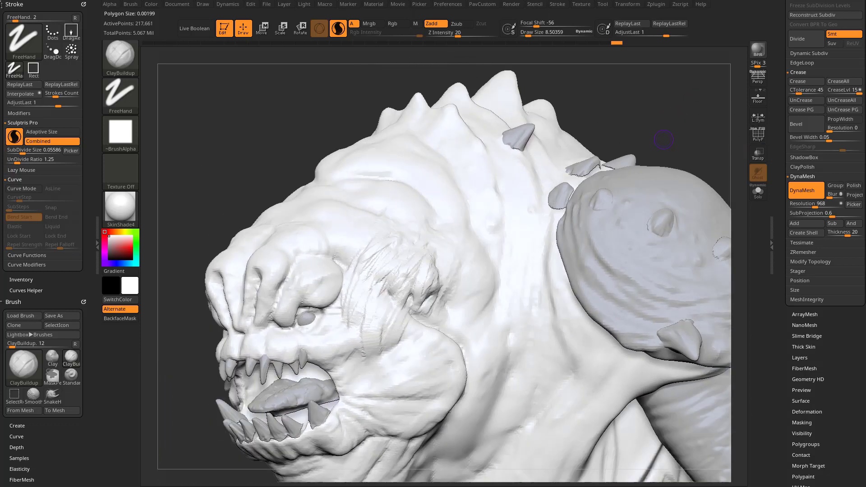
Turn on the Rgb channel for ClayBuildup, set the colour to white, and fill the Rancor body with it.
left_click(132, 248)
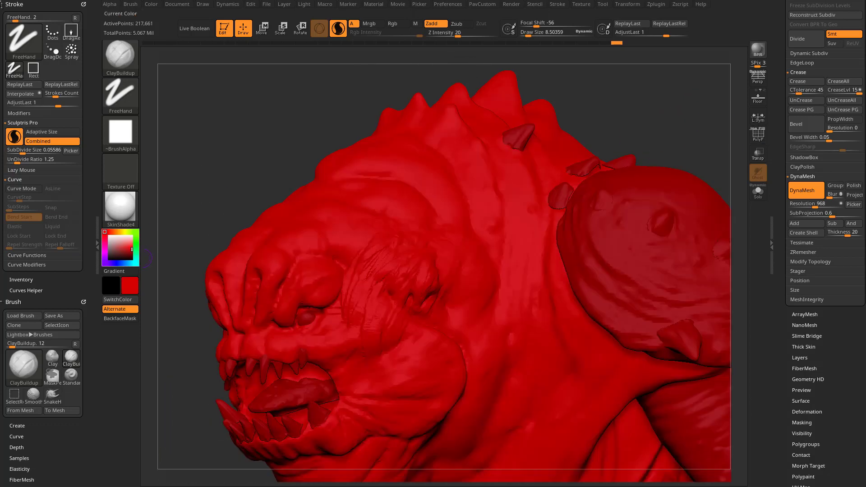
left_click_drag(530, 210, 481, 184)
left_click_drag(631, 119, 669, 145)
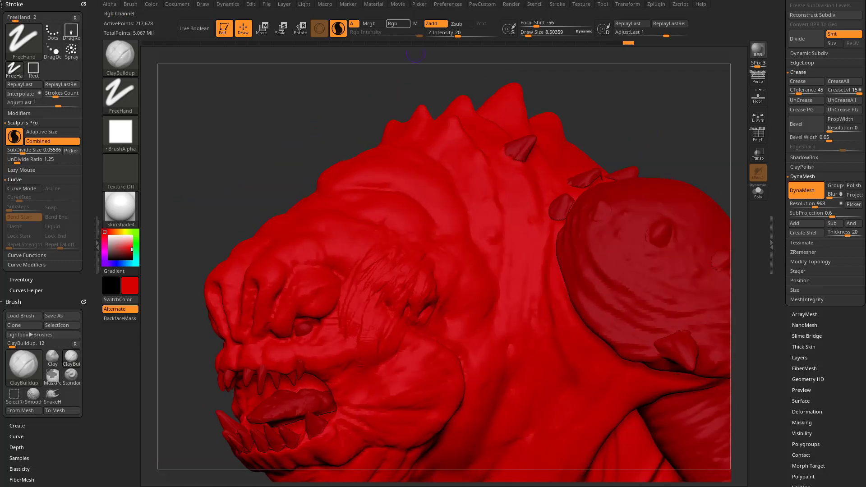
mouse_move(415, 54)
left_mouse_down()
mouse_move(591, 103)
mouse_move(593, 131)
left_mouse_up()
left_click_drag(115, 239, 109, 236)
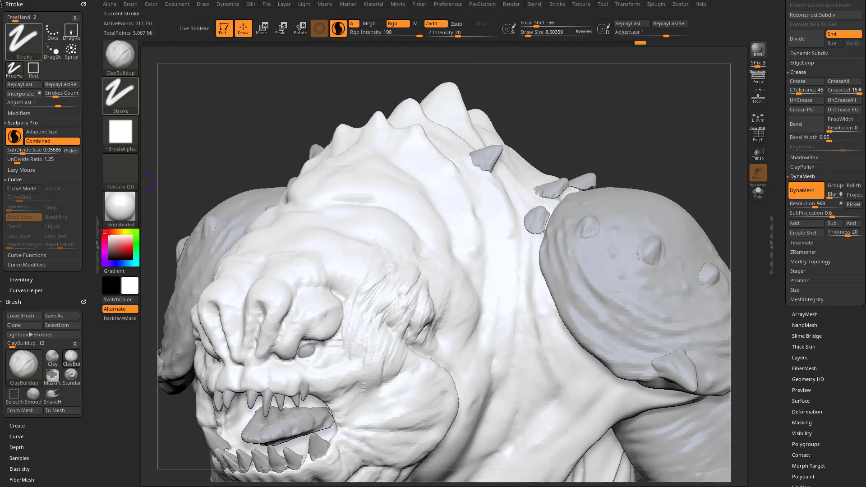
left_click(151, 4)
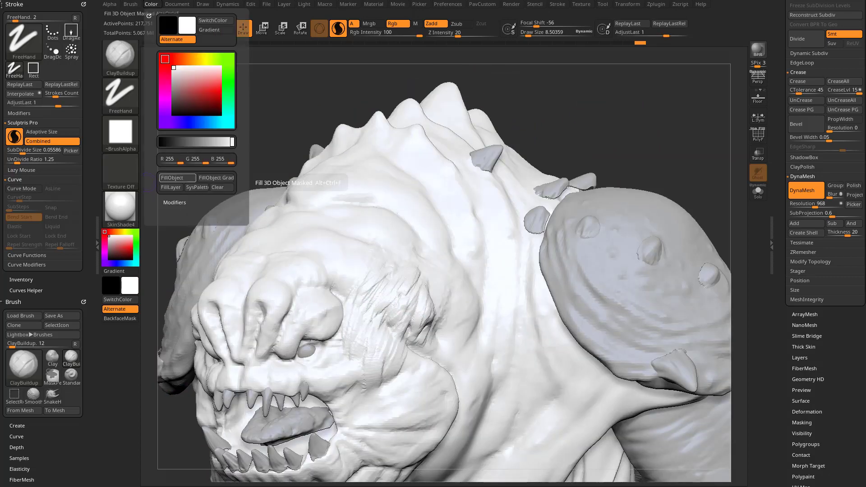
Choose red and add ClayBuildup strokes behind the temple above the ear at Subdivide Size 0.05586, with the polyframe shown.
left_click(132, 247)
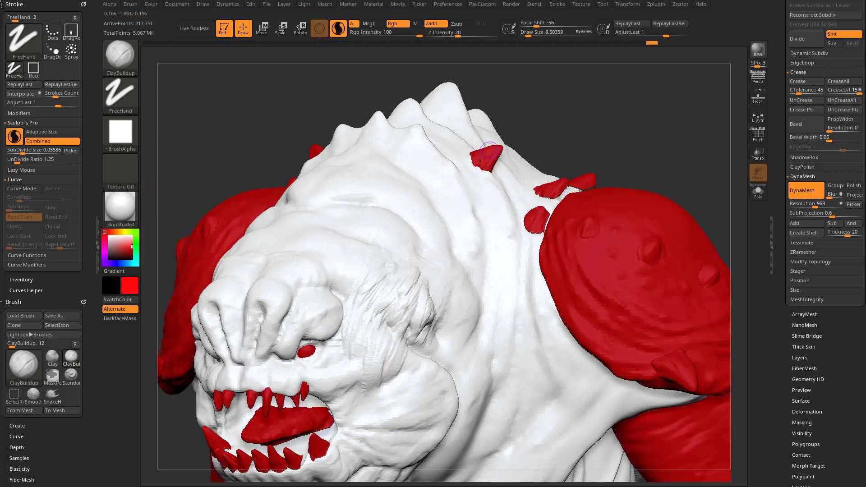
mouse_move(572, 127)
left_mouse_down("alt")
mouse_move(579, 100)
mouse_move(536, 101)
left_mouse_up("alt")
mouse_move(421, 239)
left_mouse_down()
mouse_move(410, 275)
mouse_move(426, 284)
left_mouse_up()
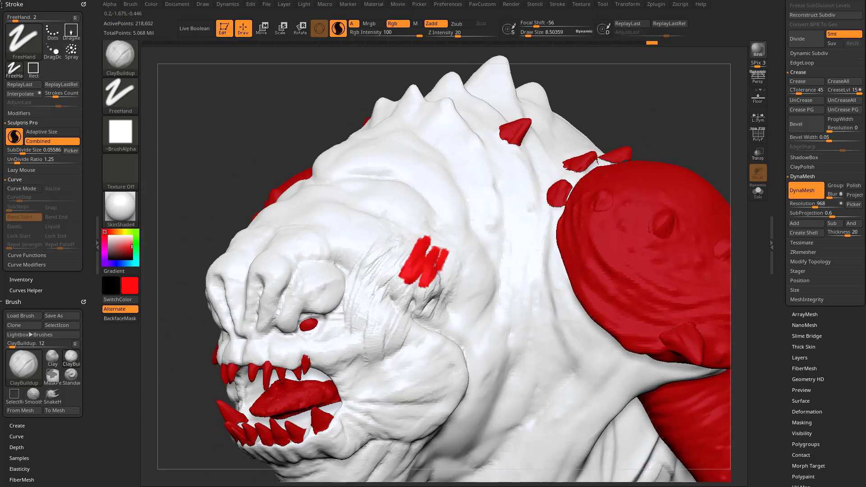
left_click_drag(451, 243, 444, 285)
key("shift+f")
mouse_move(415, 221)
left_mouse_down()
mouse_move(400, 247)
mouse_move(420, 222)
left_mouse_up()
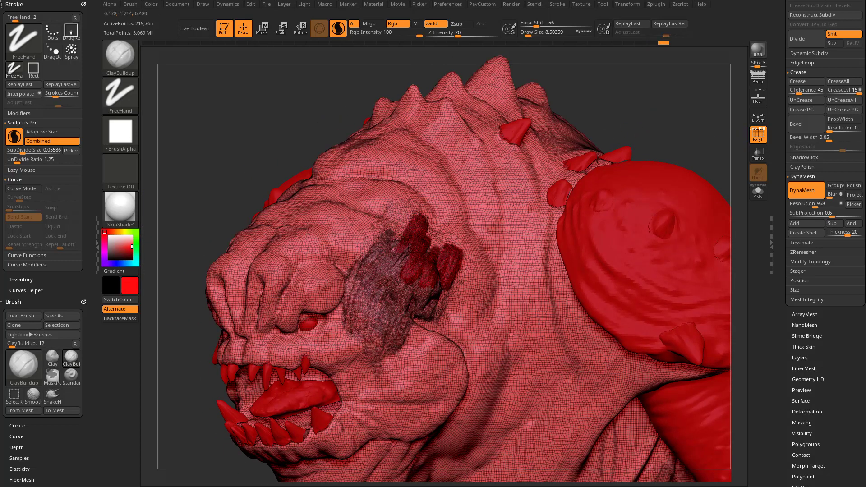
left_click_drag(441, 253, 437, 234)
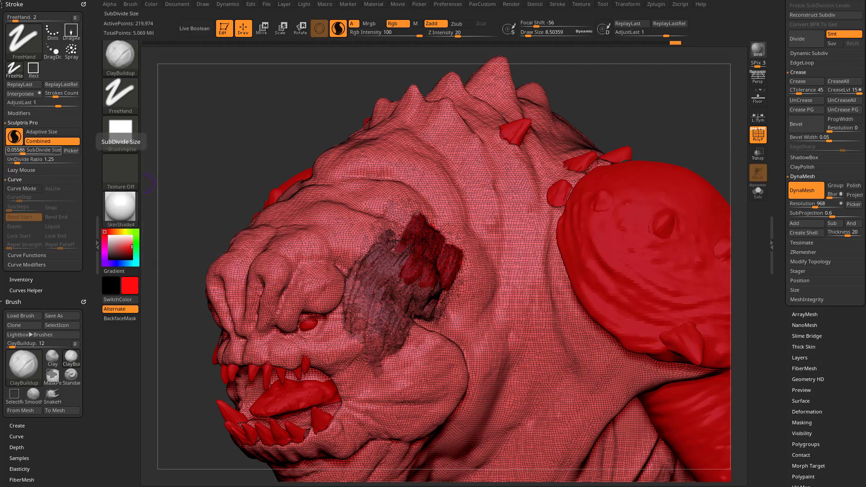
Raise the Subdivide Size to 0.12135 and add coarser red ClayBuildup strokes over the painted patch behind the temple.
left_click_drag(22, 150, 25, 151)
mouse_move(427, 181)
left_mouse_down()
mouse_move(425, 201)
mouse_move(459, 261)
mouse_move(453, 270)
left_mouse_up()
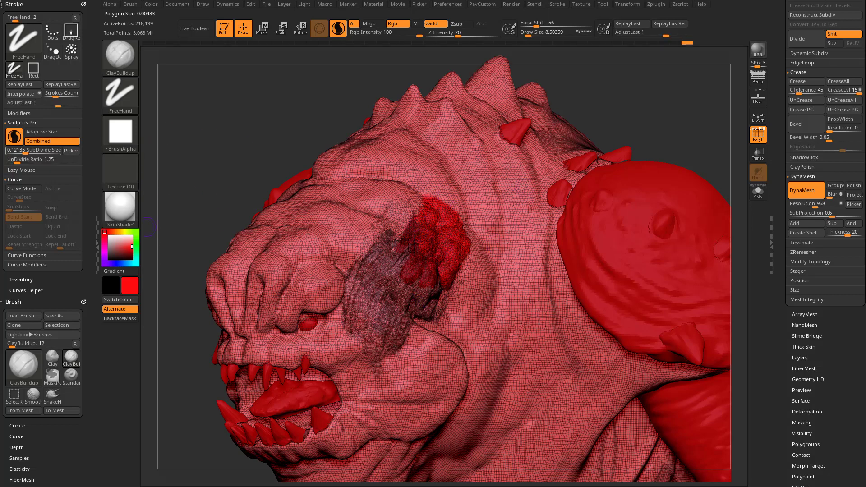
Lower the Subdivide Size to 0.01694, add dense red ClayBuildup strokes from the painted patch across the temple, and hide the polyframe.
left_click(26, 150)
key("Return")
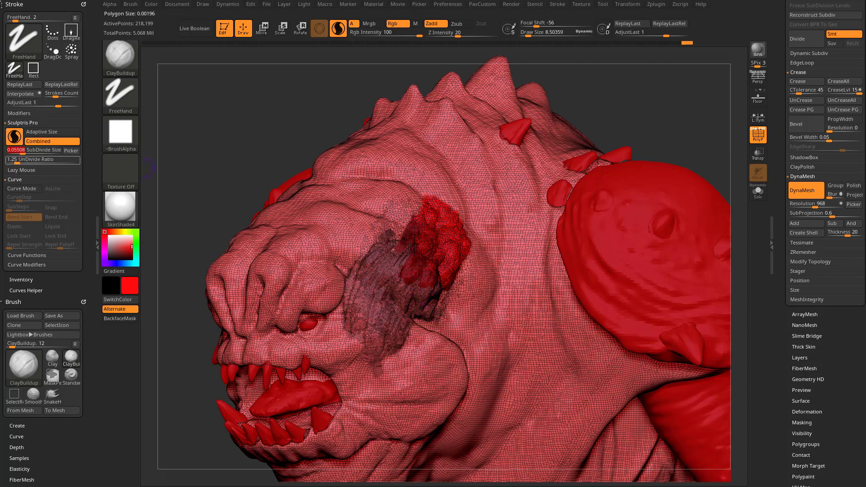
left_click(22, 151)
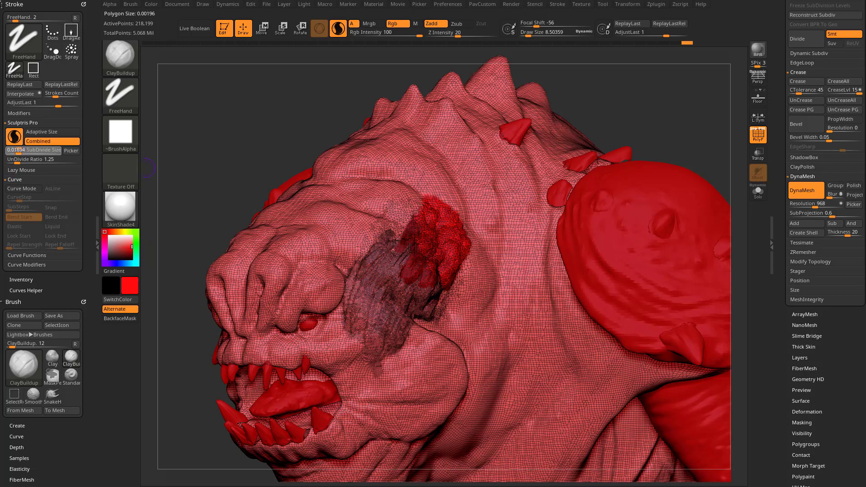
mouse_move(415, 208)
left_mouse_down()
mouse_move(407, 228)
mouse_move(408, 216)
left_mouse_up()
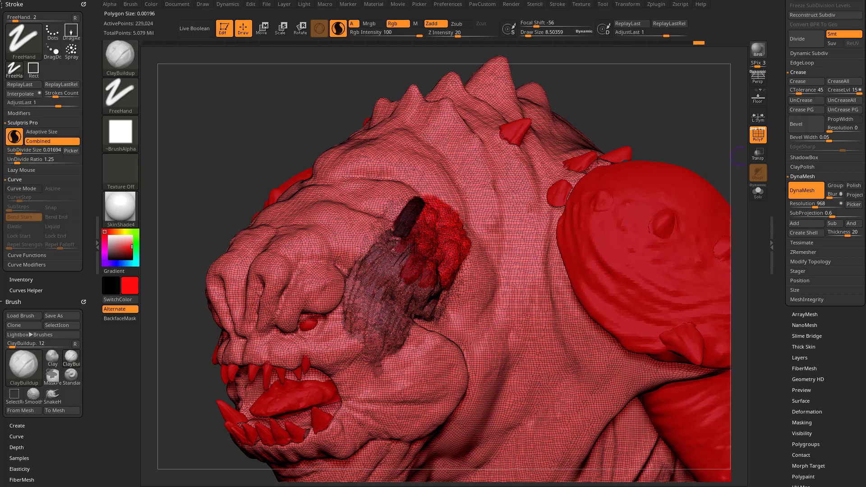
key("shift+f")
mouse_move(393, 174)
left_mouse_down()
mouse_move(344, 250)
mouse_move(397, 181)
mouse_move(360, 234)
mouse_move(406, 198)
left_mouse_up()
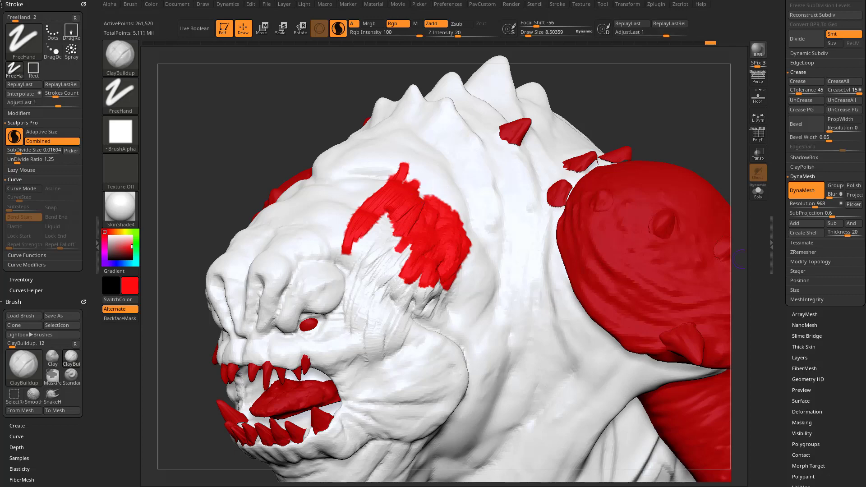